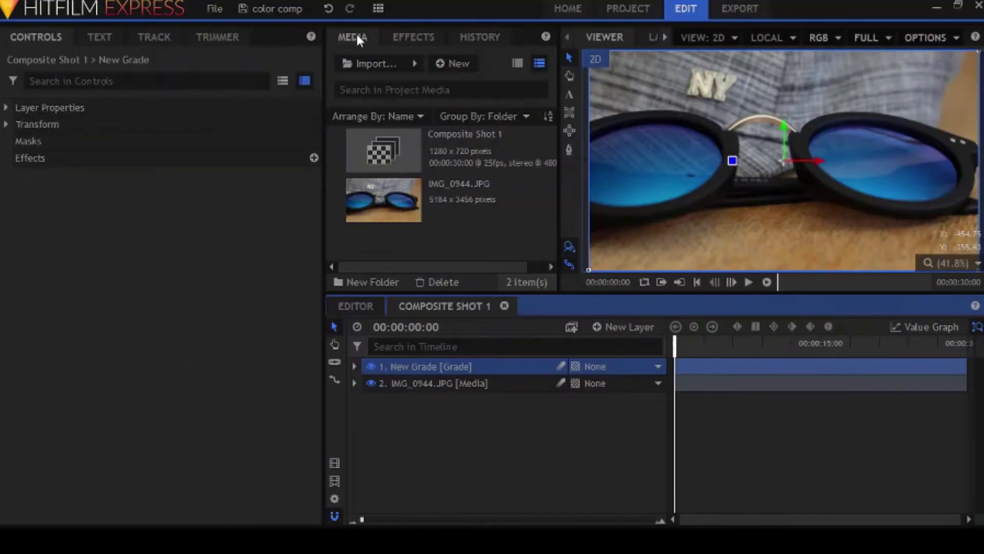
Open the Effects library above the New Grade layer's composite.
{"action": "left_click", "coordinate": [399, 40]}
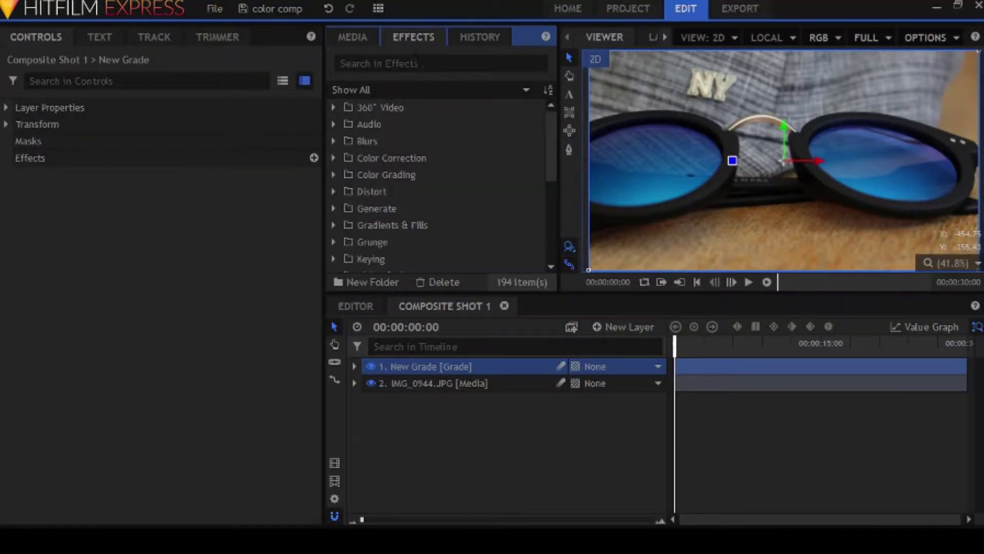
Search 'crush' and apply Crush Blacks & Whites to the New Grade layer.
{"action": "left_click", "coordinate": [413, 63]}
{"action": "type", "text": "cr"}
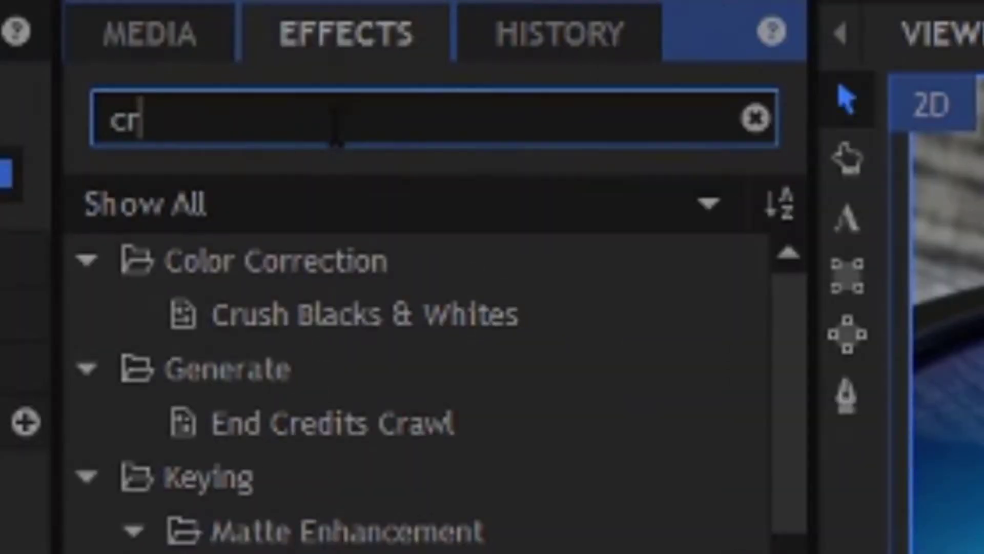
{"action": "type", "text": "ush"}
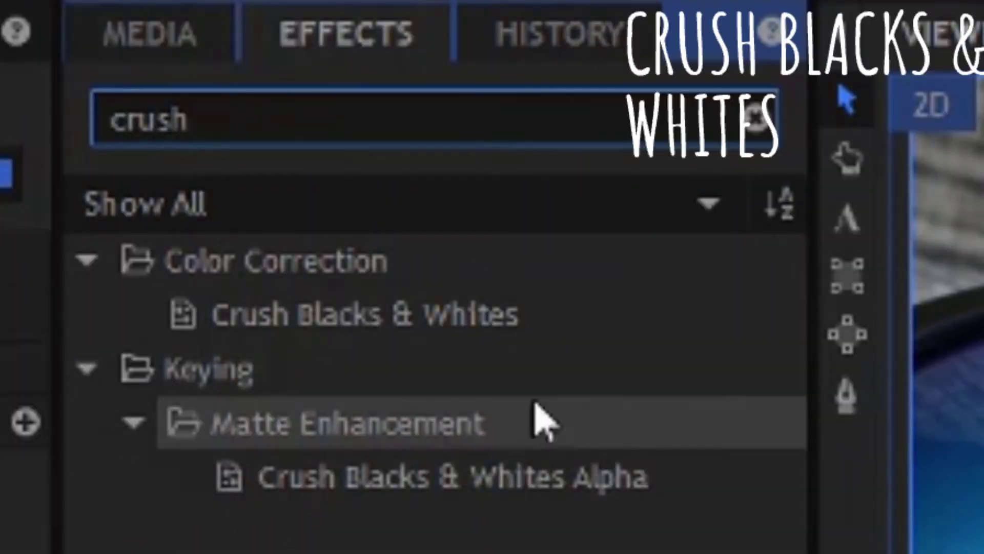
{"action": "left_click", "coordinate": [517, 323]}
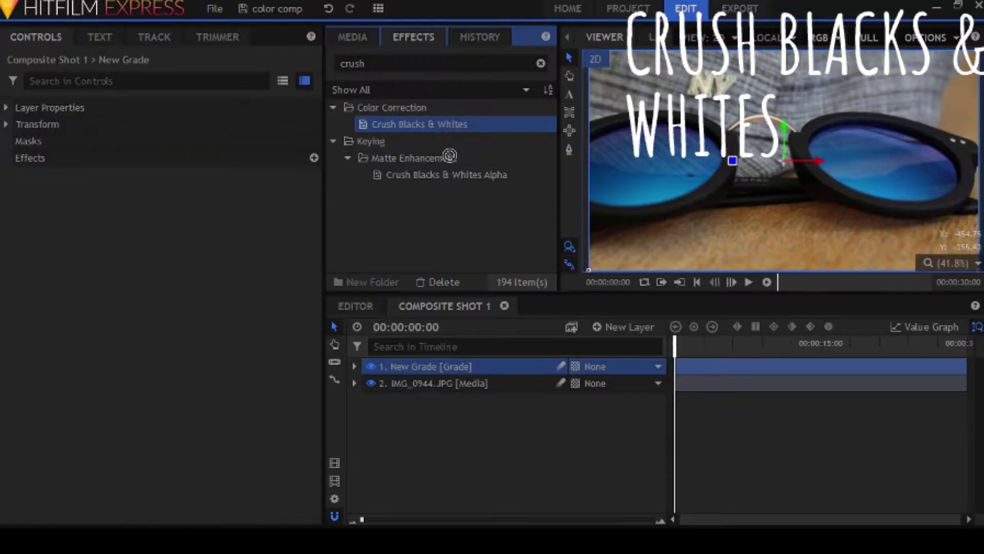
{"action": "left_click_drag", "start_coordinate": [448, 314], "coordinate": [477, 363]}
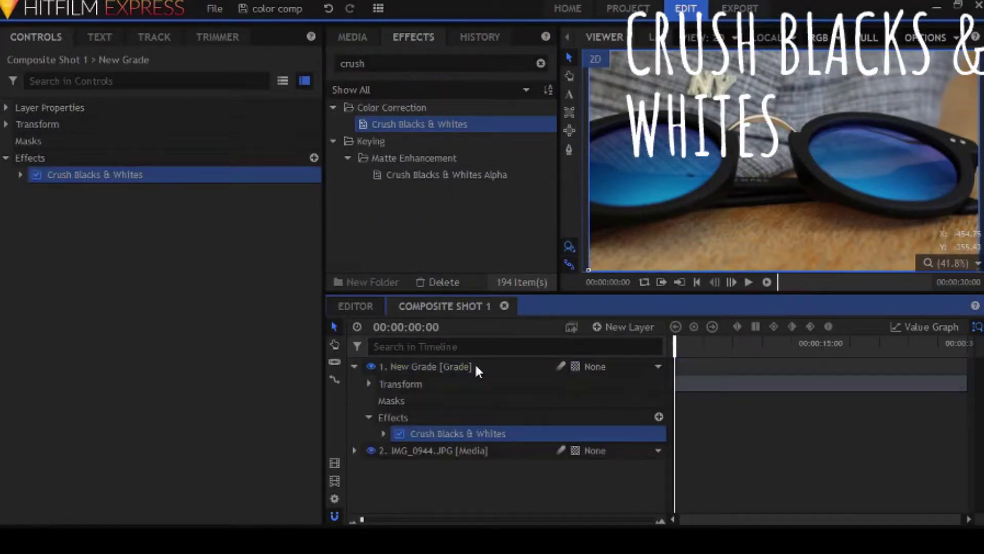
{"action": "left_click", "coordinate": [355, 366]}
Set Crush Blacks & Whites Black to 0.08 and White to 0.88.
{"action": "left_click", "coordinate": [19, 175]}
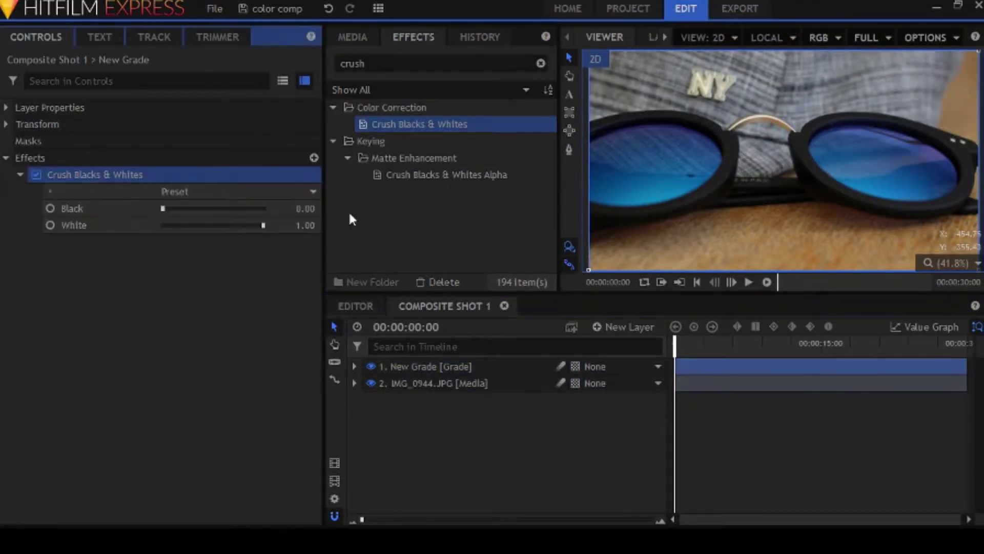
{"action": "mouse_move", "coordinate": [162, 208]}
{"action": "left_mouse_down"}
{"action": "mouse_move", "coordinate": [178, 208]}
{"action": "mouse_move", "coordinate": [167, 208]}
{"action": "left_mouse_up"}
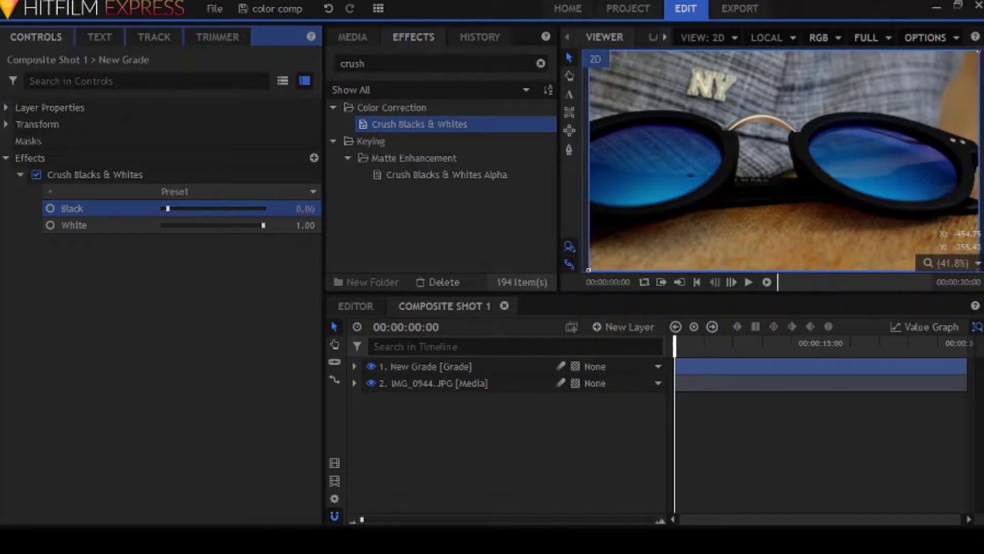
{"action": "mouse_move", "coordinate": [168, 208]}
{"action": "left_mouse_down"}
{"action": "mouse_move", "coordinate": [263, 208]}
{"action": "mouse_move", "coordinate": [176, 208]}
{"action": "left_mouse_up"}
{"action": "left_click_drag", "start_coordinate": [294, 212], "coordinate": [287, 211]}
{"action": "left_click_drag", "start_coordinate": [305, 225], "coordinate": [294, 225]}
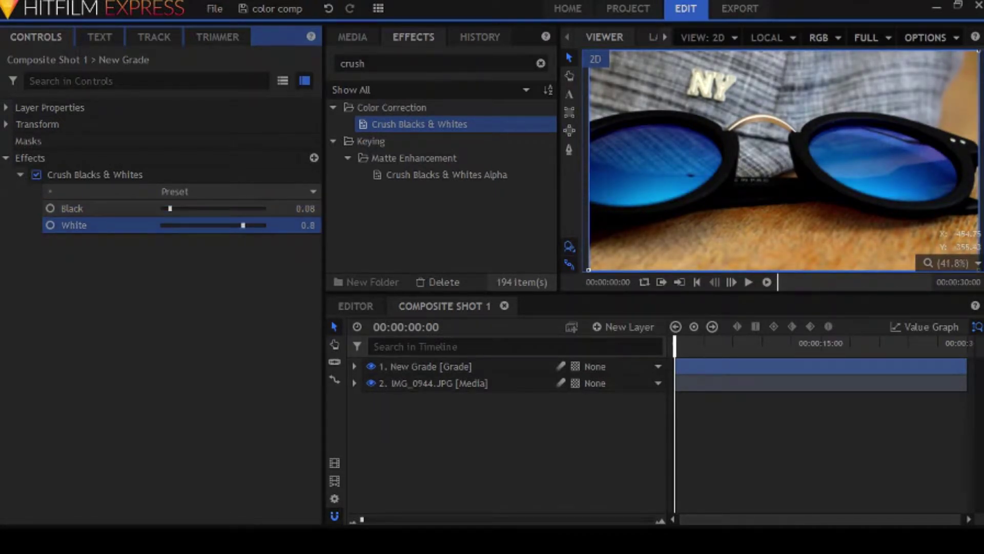
{"action": "left_click", "coordinate": [20, 175]}
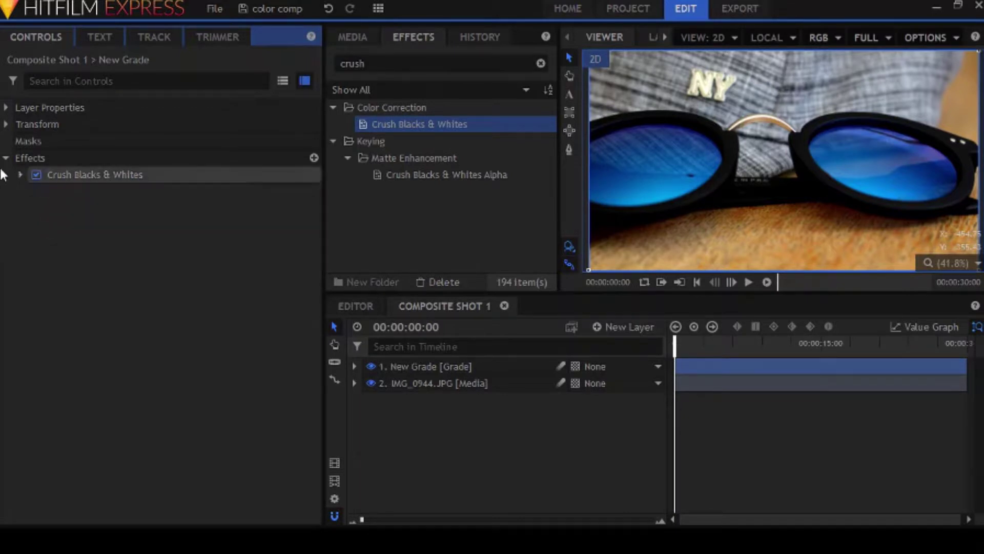
Search 'cu' and apply the Curves effect to the New Grade layer.
{"action": "left_click", "coordinate": [6, 158]}
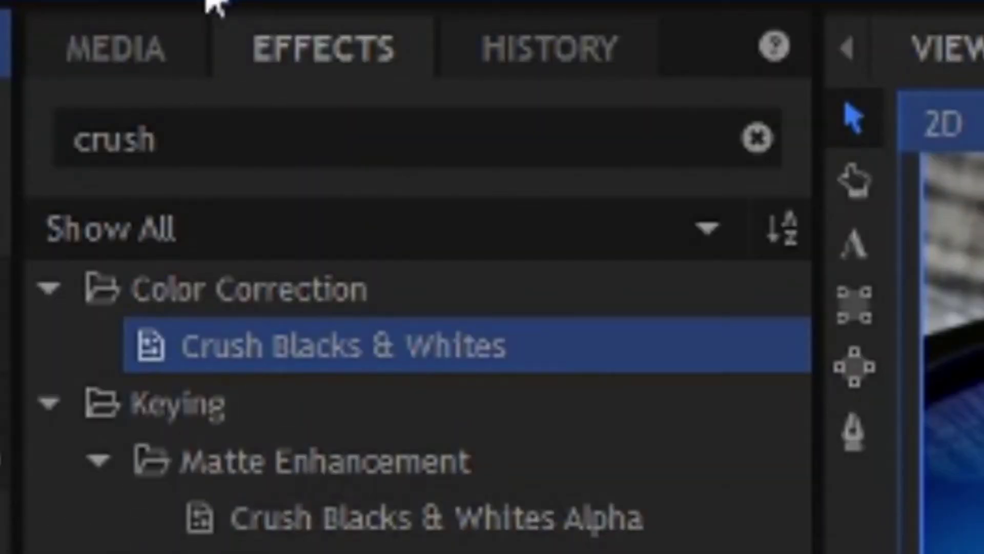
{"action": "left_click", "coordinate": [238, 114]}
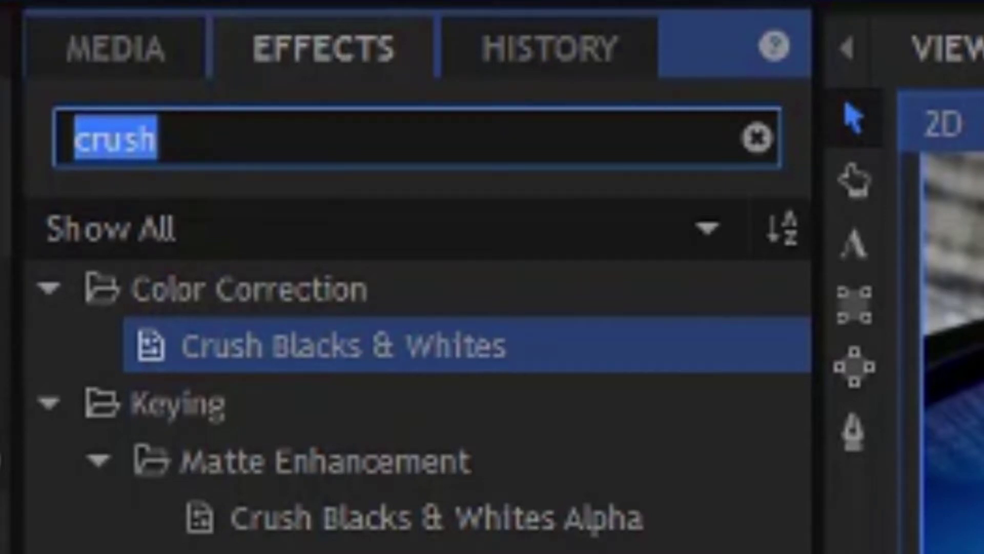
{"action": "type", "text": "cu"}
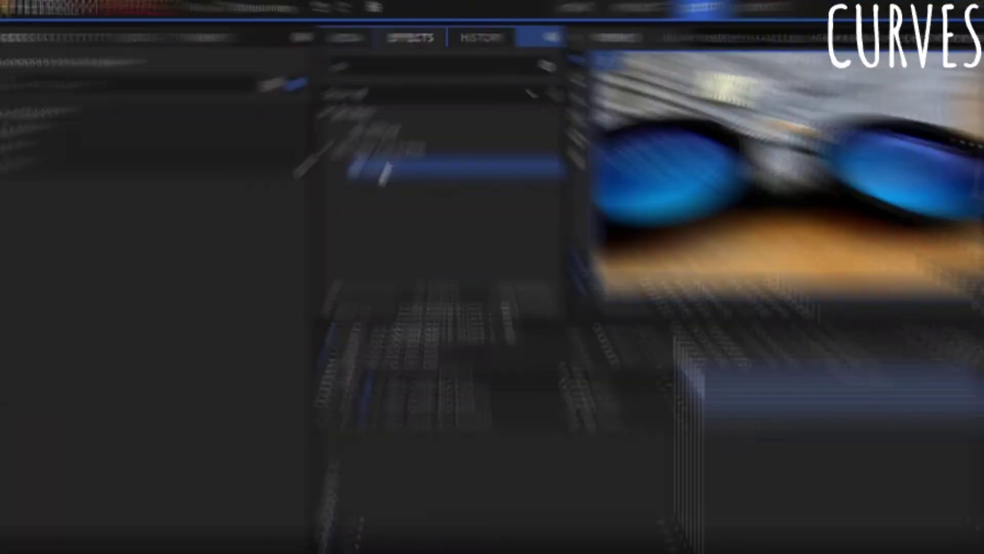
{"action": "left_click_drag", "start_coordinate": [231, 487], "coordinate": [671, 553]}
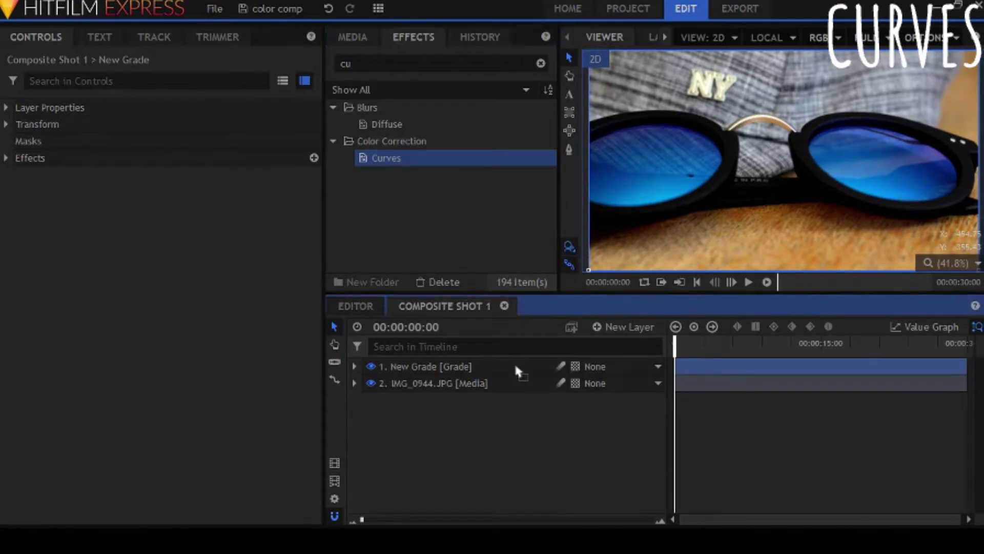
{"action": "left_click_drag", "start_coordinate": [514, 362], "coordinate": [512, 361]}
{"action": "left_click", "coordinate": [353, 366]}
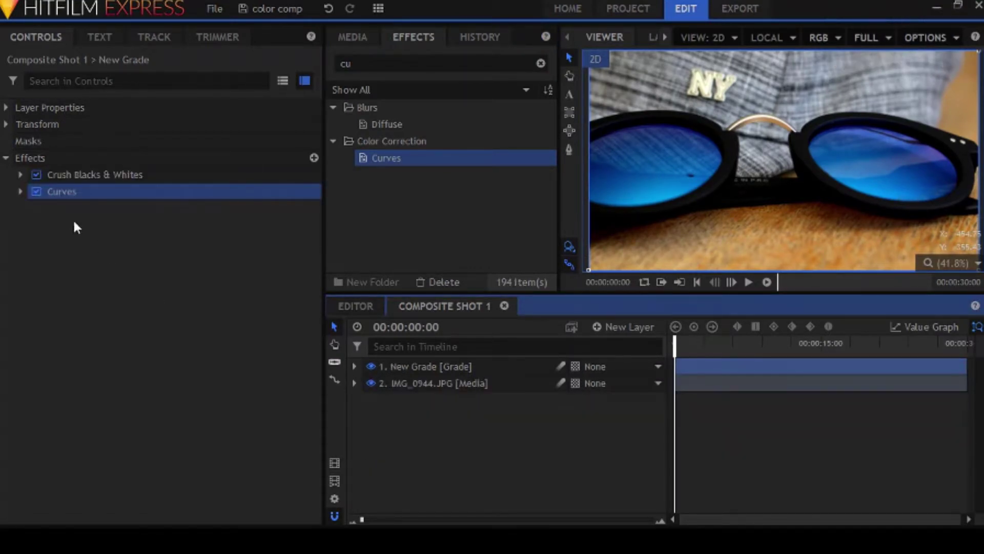
{"action": "left_click", "coordinate": [19, 192]}
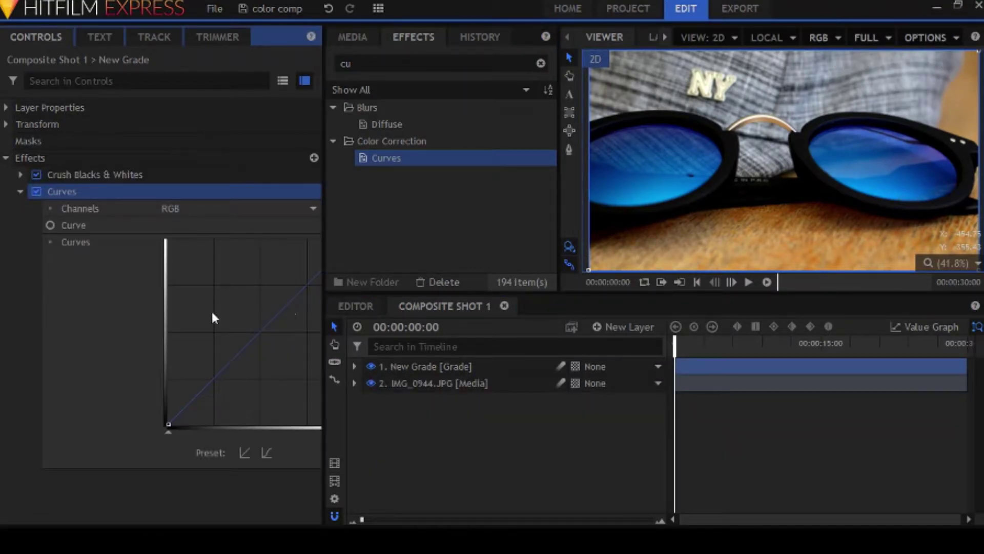
Bow the RGB curve upward with midtone, shadow and highlight points to brighten the photo.
{"action": "left_click", "coordinate": [239, 352]}
{"action": "mouse_move", "coordinate": [240, 353]}
{"action": "left_mouse_down"}
{"action": "mouse_move", "coordinate": [226, 331]}
{"action": "mouse_move", "coordinate": [237, 365]}
{"action": "mouse_move", "coordinate": [252, 343]}
{"action": "left_mouse_up"}
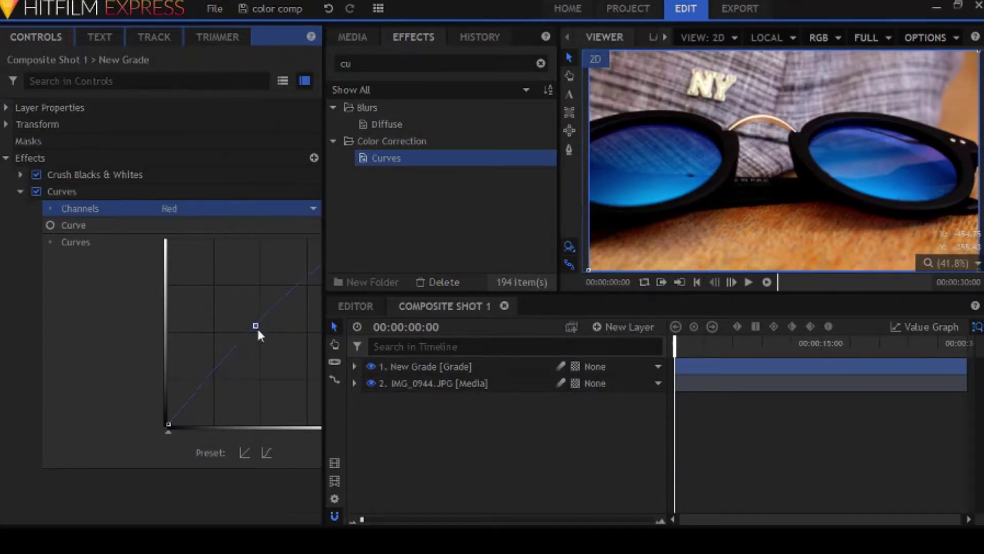
{"action": "mouse_move", "coordinate": [258, 329]}
{"action": "left_mouse_down"}
{"action": "mouse_move", "coordinate": [268, 353]}
{"action": "mouse_move", "coordinate": [251, 340]}
{"action": "left_mouse_up"}
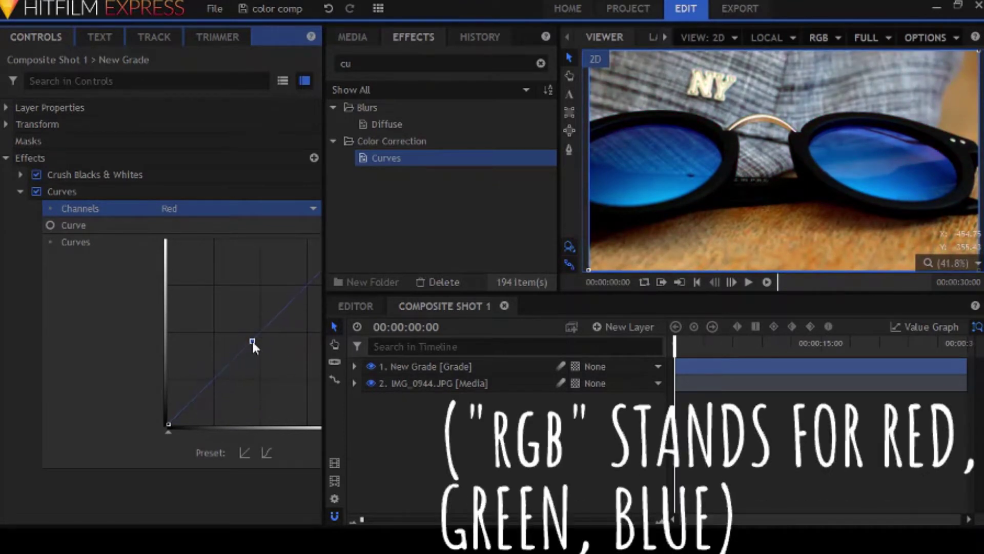
{"action": "scroll", "coordinate": [222, 212], "scroll_direction": "up", "scroll_amount": 1}
{"action": "left_click_drag", "start_coordinate": [253, 342], "coordinate": [241, 324]}
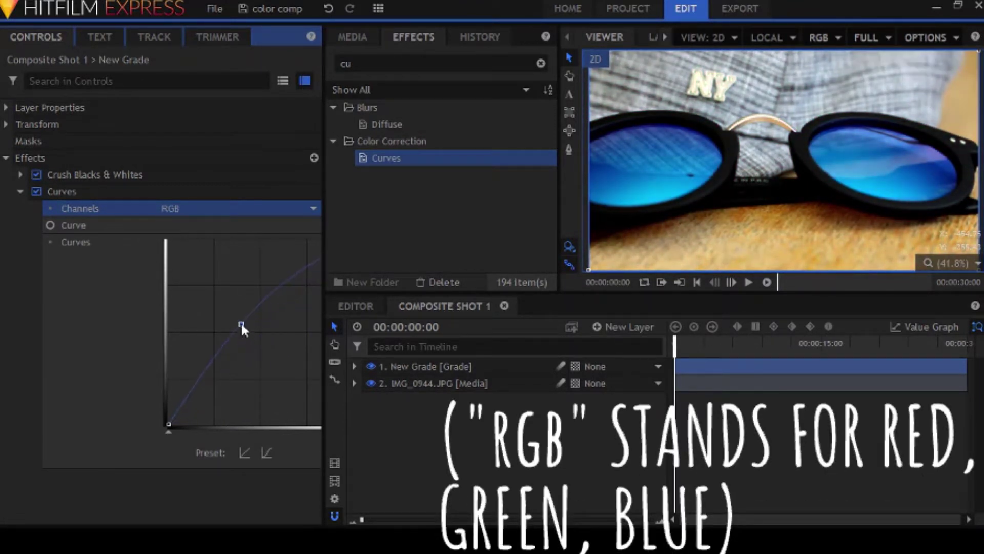
{"action": "mouse_move", "coordinate": [204, 370]}
{"action": "left_mouse_down"}
{"action": "mouse_move", "coordinate": [186, 330]}
{"action": "mouse_move", "coordinate": [213, 362]}
{"action": "mouse_move", "coordinate": [177, 310]}
{"action": "mouse_move", "coordinate": [200, 374]}
{"action": "left_mouse_up"}
{"action": "left_click", "coordinate": [208, 356]}
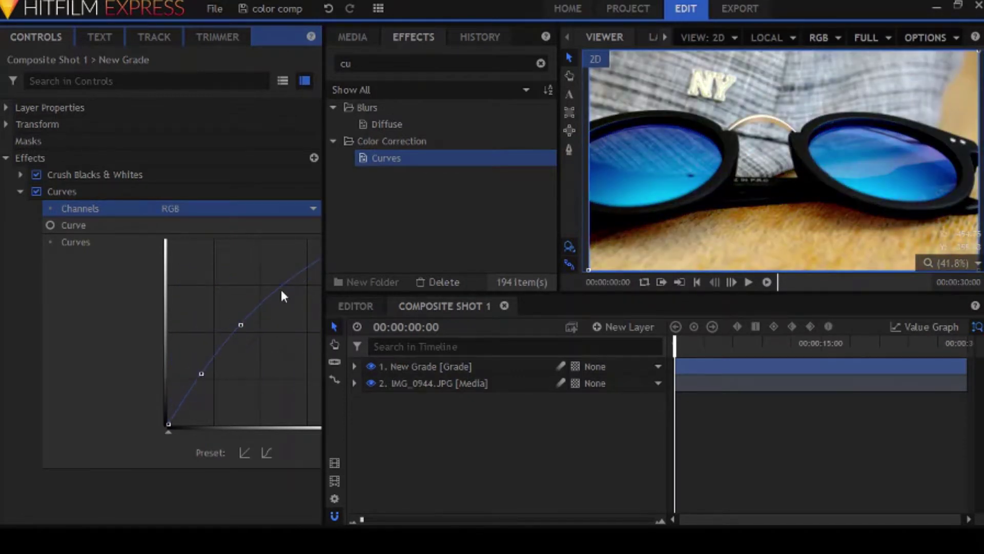
{"action": "left_click_drag", "start_coordinate": [281, 291], "coordinate": [287, 298]}
{"action": "mouse_move", "coordinate": [203, 376]}
{"action": "left_mouse_down"}
{"action": "mouse_move", "coordinate": [216, 381]}
{"action": "mouse_move", "coordinate": [201, 365]}
{"action": "left_mouse_up"}
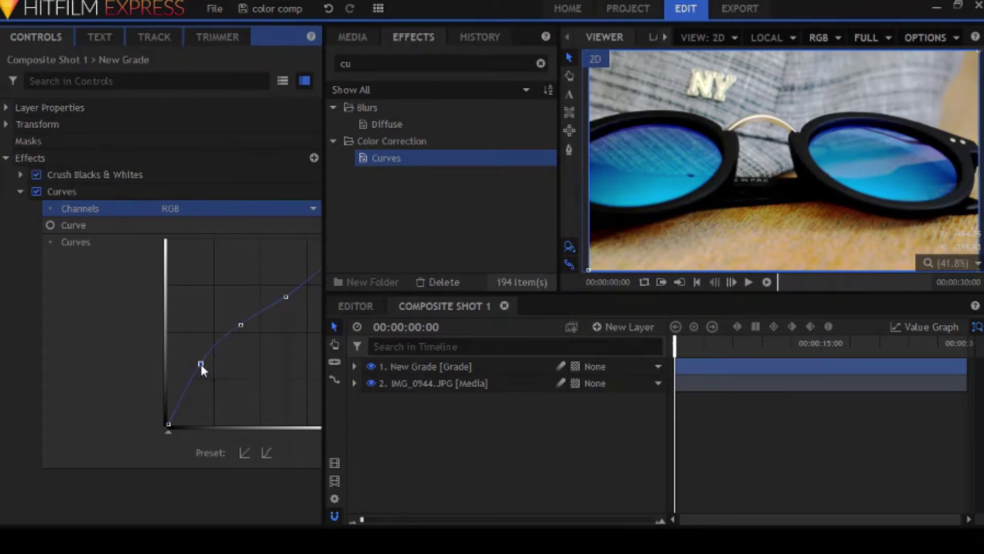
{"action": "left_click", "coordinate": [36, 189]}
Flatten the curve points and reset the RGB curve to a straight line.
{"action": "left_click", "coordinate": [36, 189]}
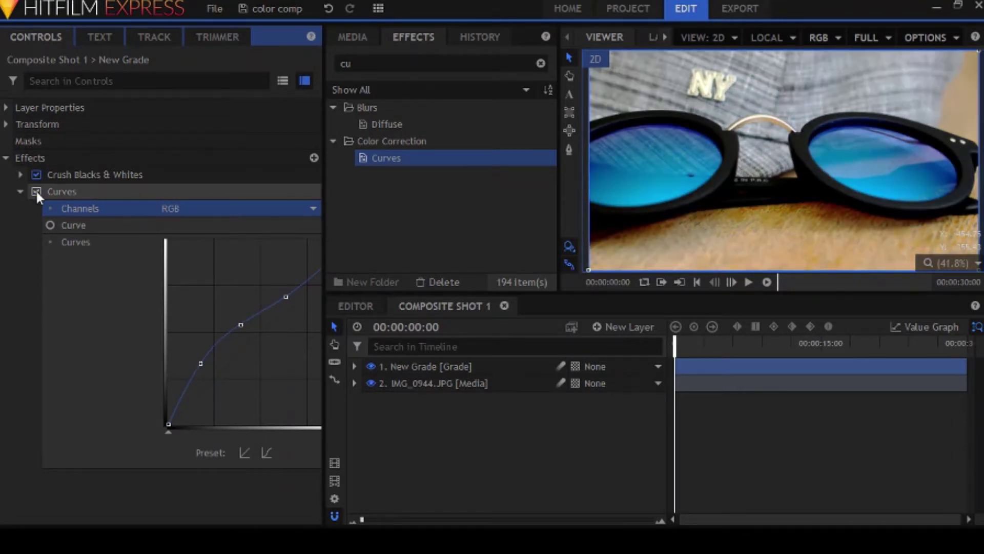
{"action": "left_click_drag", "start_coordinate": [201, 363], "coordinate": [218, 373]}
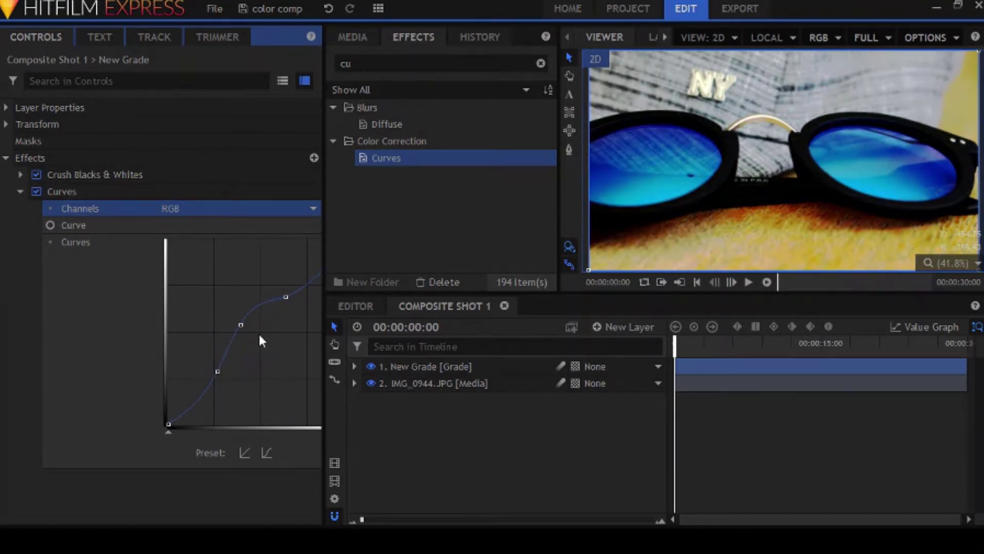
{"action": "mouse_move", "coordinate": [241, 325]}
{"action": "left_mouse_down"}
{"action": "mouse_move", "coordinate": [255, 336]}
{"action": "mouse_move", "coordinate": [248, 320]}
{"action": "mouse_move", "coordinate": [263, 347]}
{"action": "mouse_move", "coordinate": [245, 321]}
{"action": "mouse_move", "coordinate": [239, 331]}
{"action": "left_mouse_up"}
{"action": "left_click", "coordinate": [244, 453]}
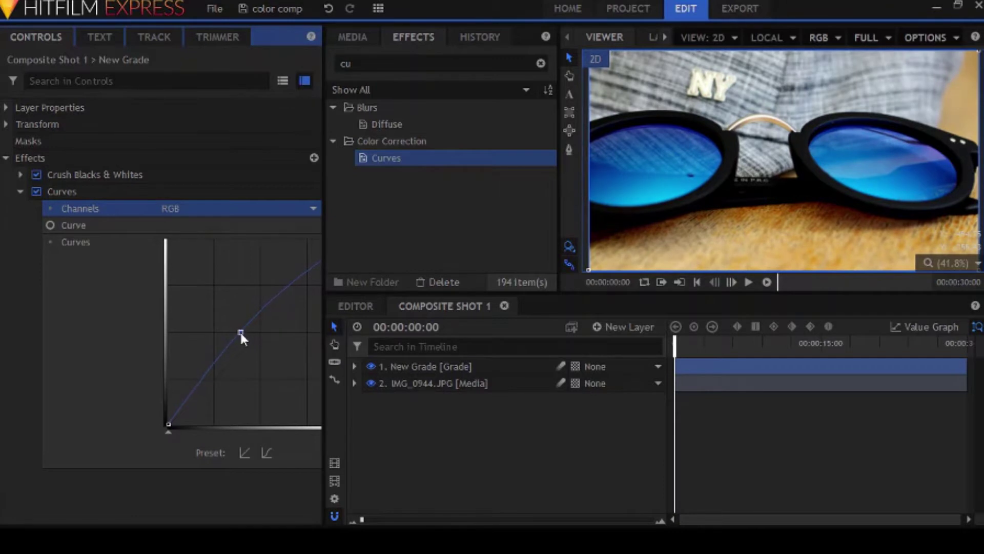
{"action": "left_click", "coordinate": [37, 192]}
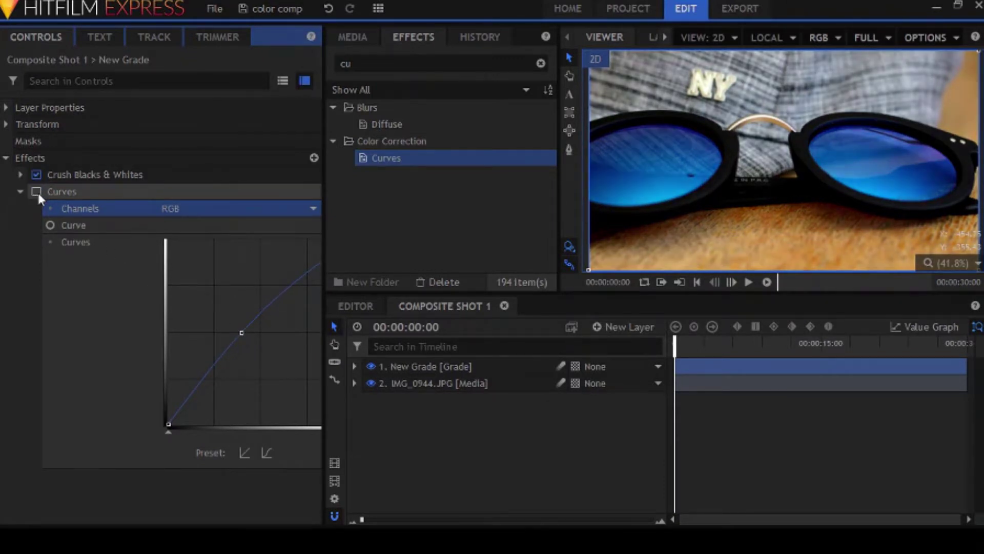
{"action": "left_click", "coordinate": [36, 192]}
Check the Red and Green channel curves, compare the grade, and collapse Curves.
{"action": "left_click", "coordinate": [276, 208]}
{"action": "left_click", "coordinate": [257, 237]}
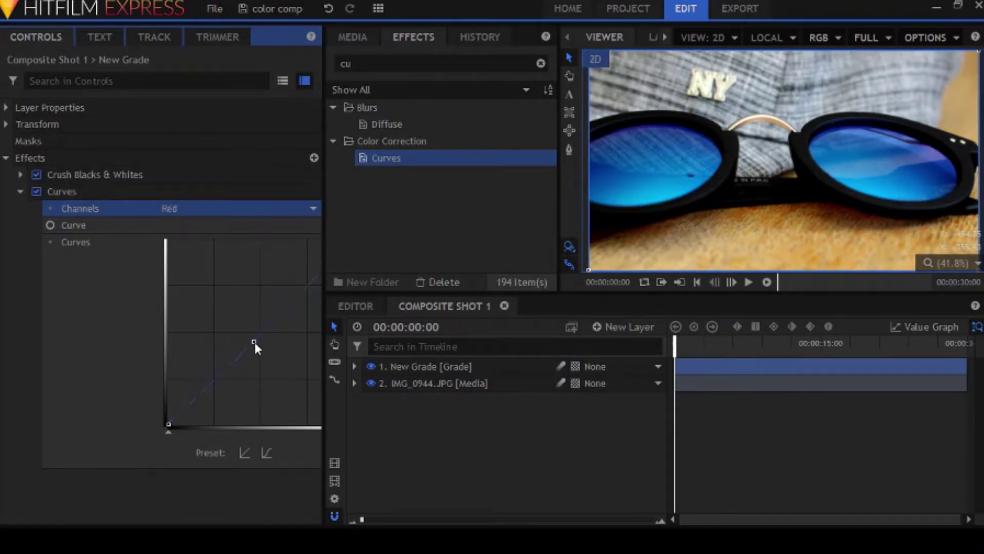
{"action": "left_click", "coordinate": [287, 208]}
{"action": "left_click", "coordinate": [258, 253]}
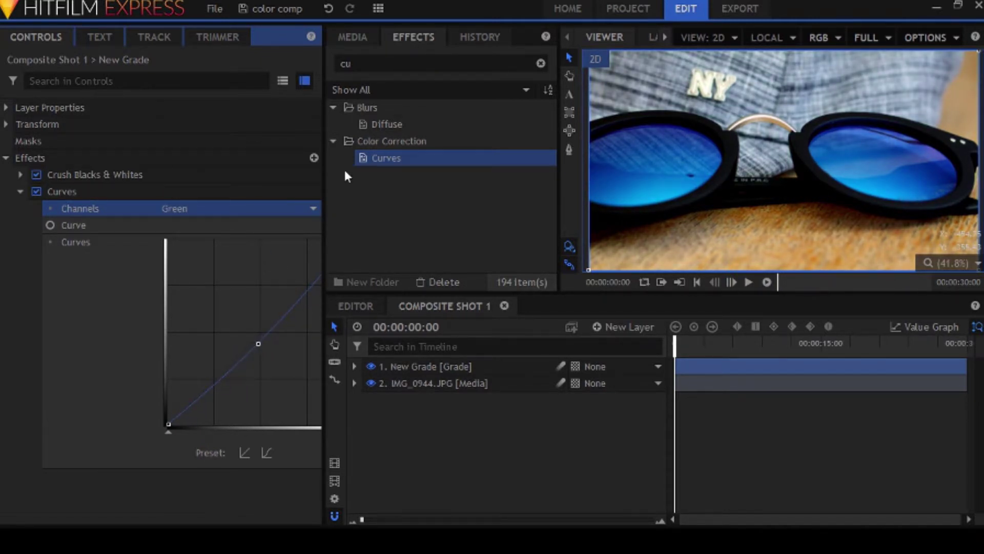
{"action": "left_click", "coordinate": [37, 191]}
{"action": "left_click", "coordinate": [37, 191]}
{"action": "left_click", "coordinate": [21, 191]}
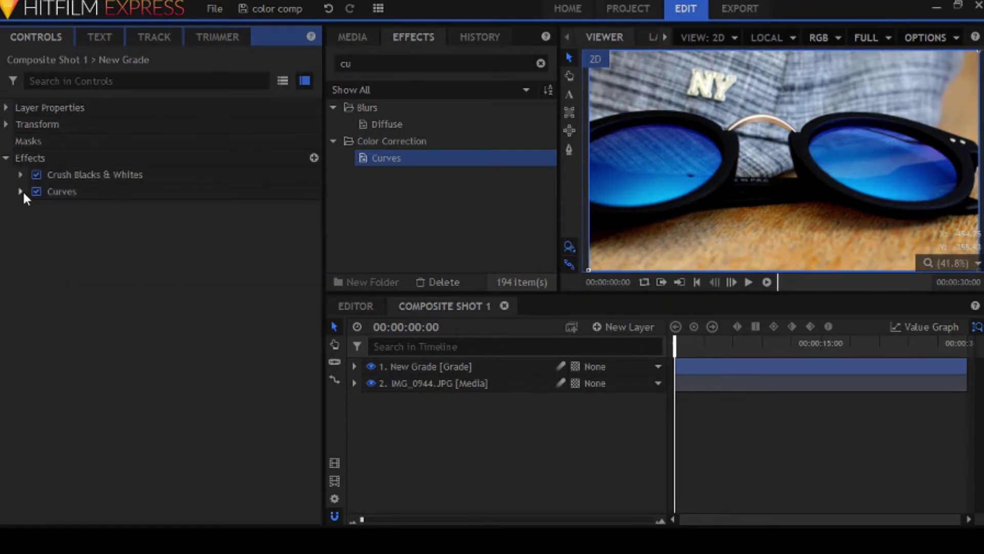
{"action": "double_click", "coordinate": [436, 66]}
Search 'lev' and apply Levels Histogram to the New Grade layer.
{"action": "key", "text": "BackSpace"}
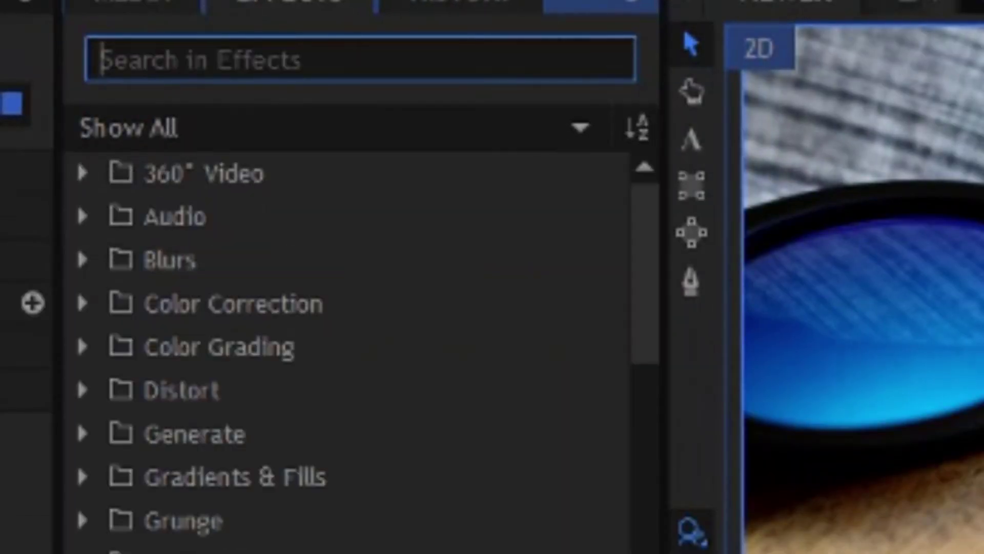
{"action": "type", "text": "lev"}
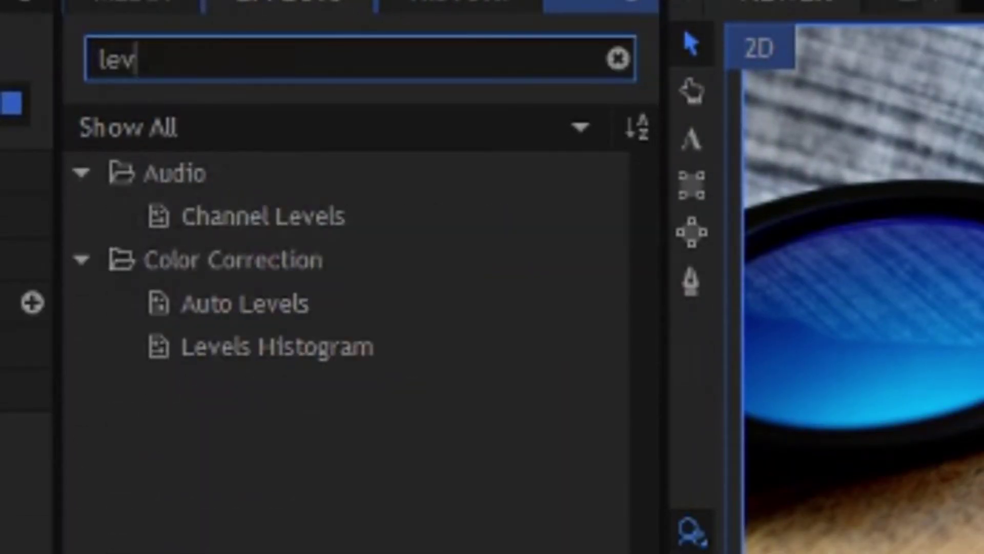
{"action": "left_click", "coordinate": [301, 354]}
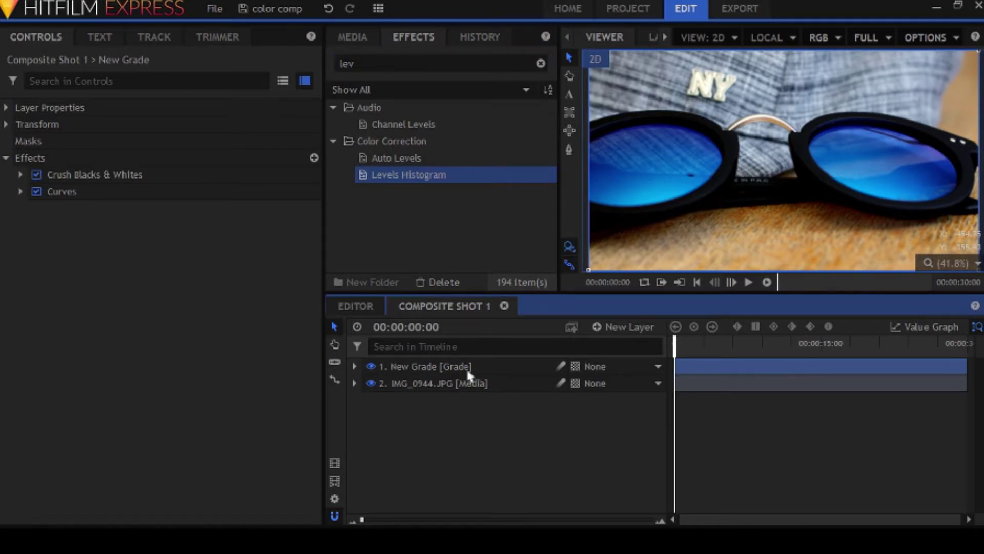
{"action": "left_click_drag", "start_coordinate": [467, 374], "coordinate": [463, 368]}
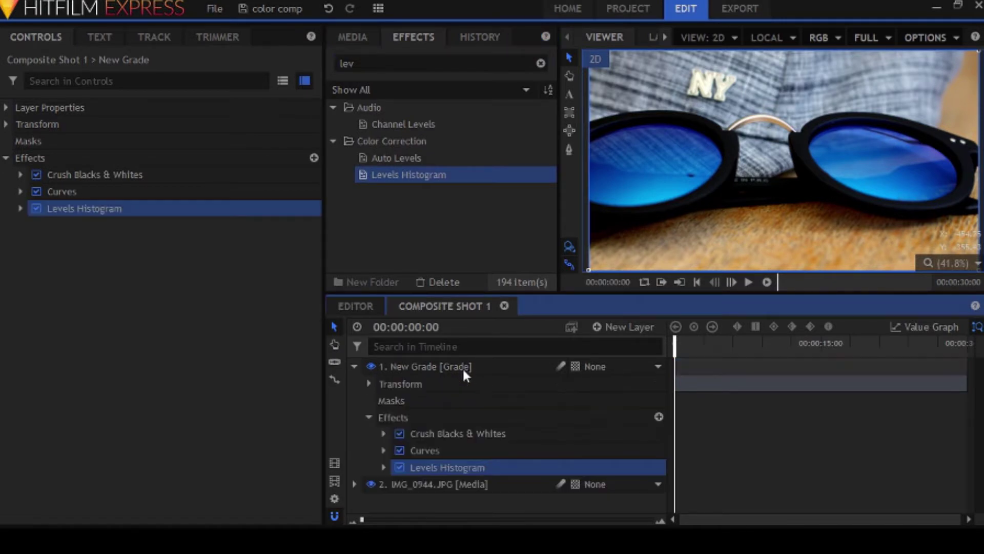
{"action": "left_click", "coordinate": [353, 366]}
{"action": "left_click", "coordinate": [22, 209]}
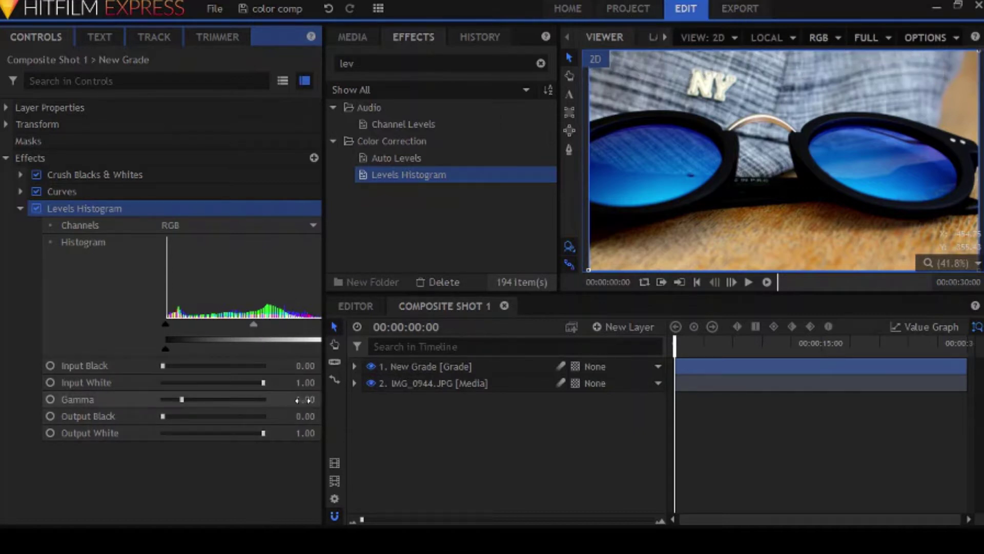
Raise the Levels Histogram RGB gamma to 1.25 and the blue gamma to about 1.07.
{"action": "left_click_drag", "start_coordinate": [301, 402], "coordinate": [310, 401]}
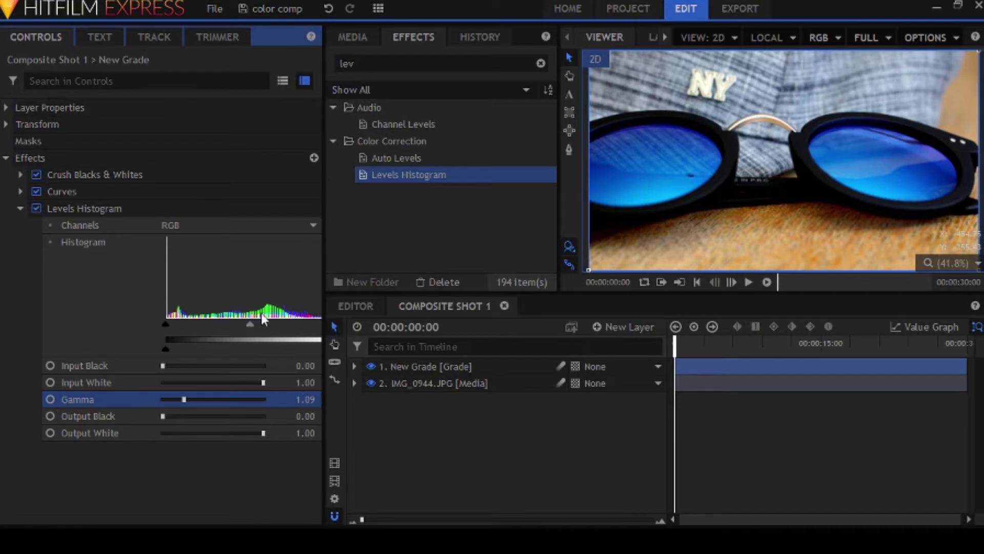
{"action": "left_click_drag", "start_coordinate": [252, 322], "coordinate": [244, 323]}
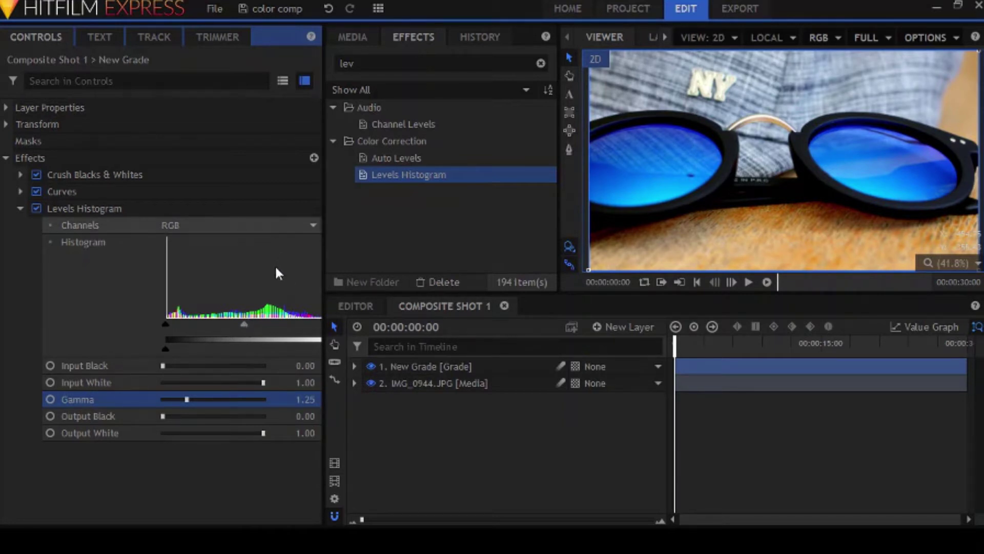
{"action": "key", "text": "Down"}
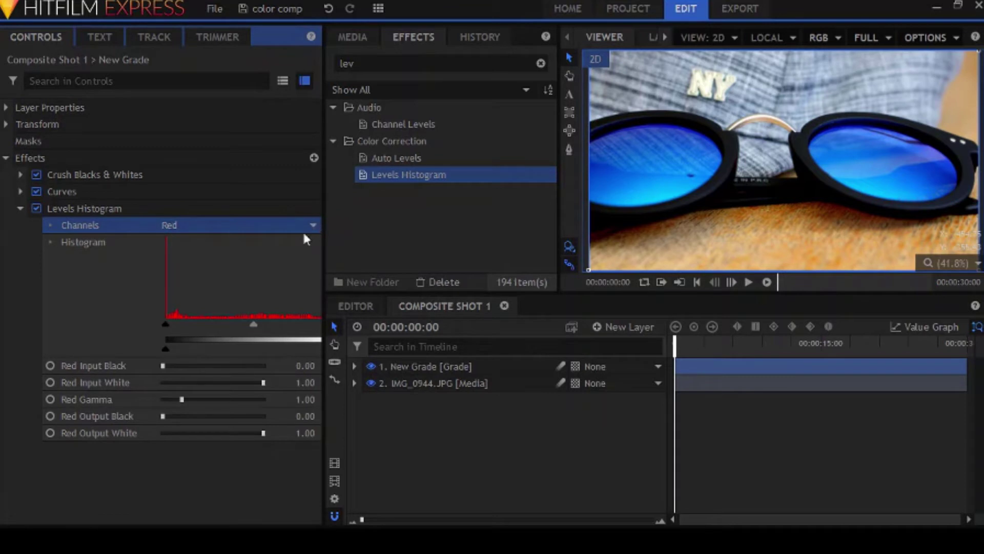
{"action": "key", "text": "Down"}
{"action": "key", "text": "Down"}
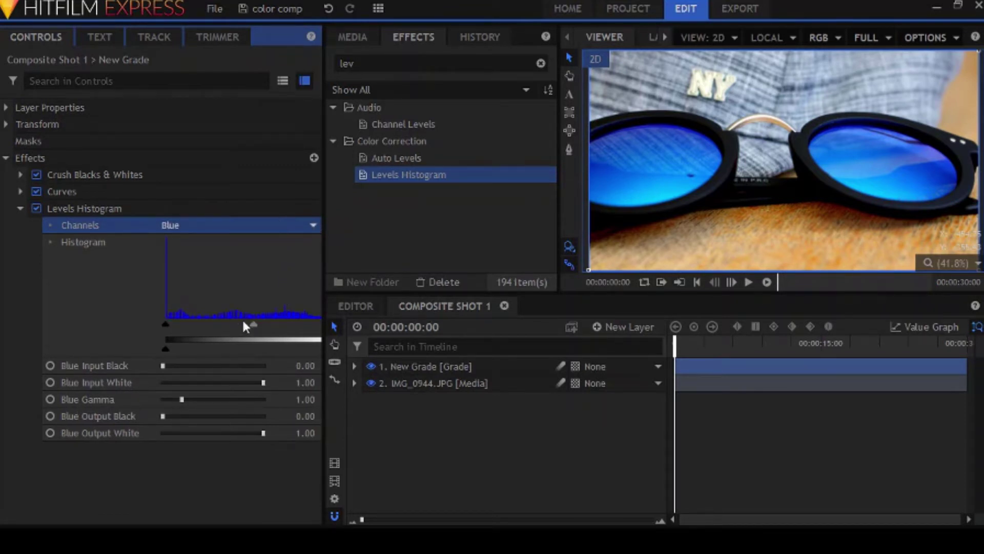
{"action": "mouse_move", "coordinate": [253, 324]}
{"action": "left_mouse_down"}
{"action": "mouse_move", "coordinate": [241, 324]}
{"action": "mouse_move", "coordinate": [252, 323]}
{"action": "left_mouse_up"}
{"action": "key", "text": "Up"}
{"action": "key", "text": "Up"}
{"action": "key", "text": "Up"}
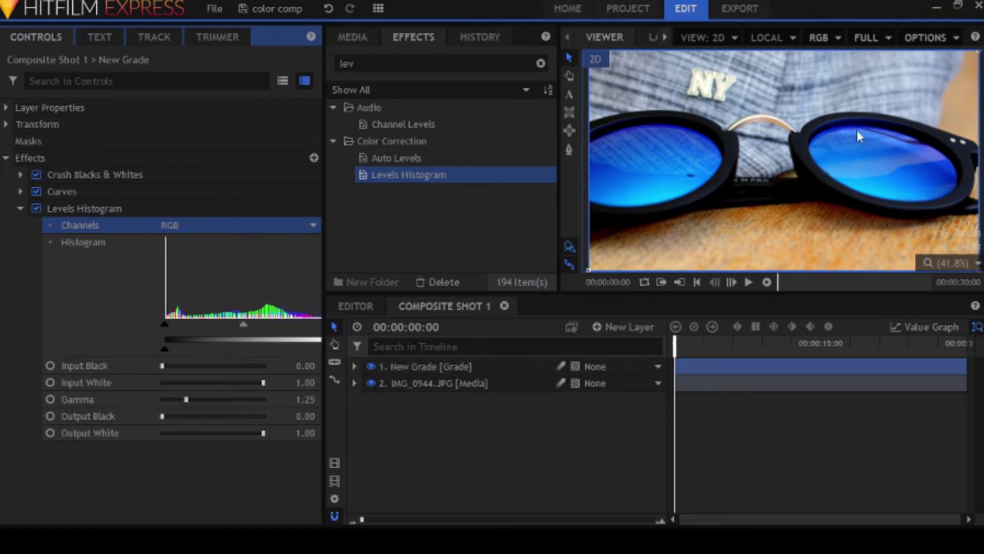
{"action": "left_click", "coordinate": [371, 365]}
Toggle the New Grade layer off and on, leaving it visible, and collapse Levels Histogram.
{"action": "left_click", "coordinate": [373, 364]}
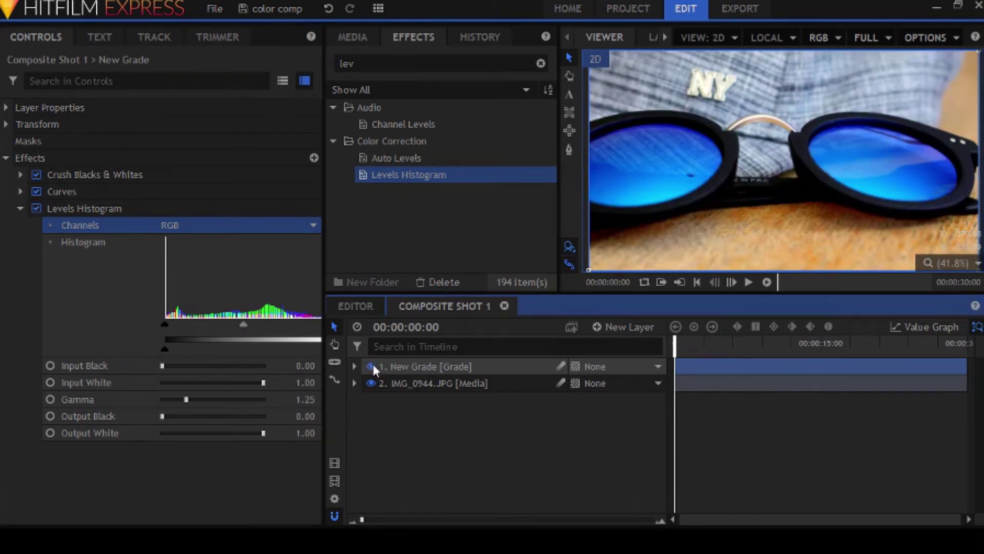
{"action": "left_click", "coordinate": [373, 364]}
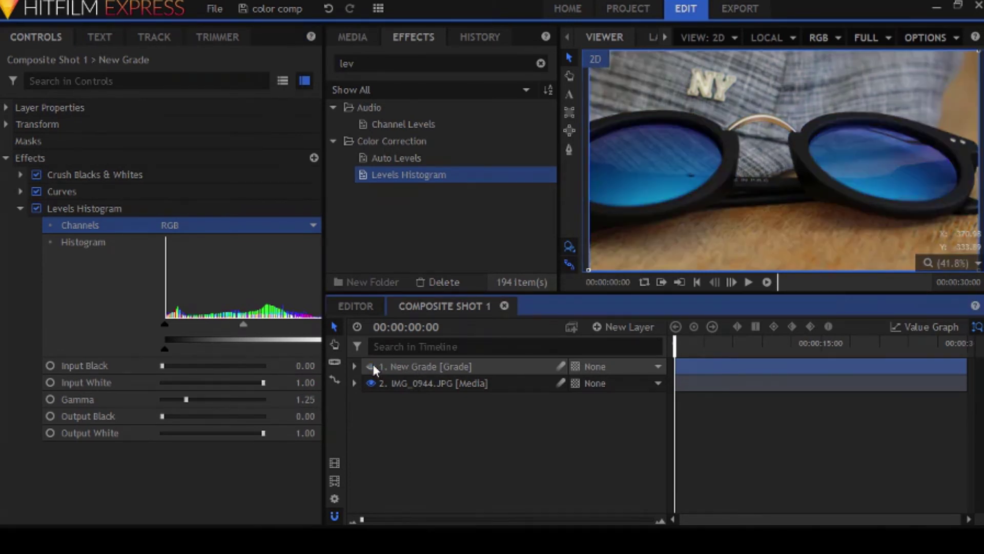
{"action": "left_click", "coordinate": [373, 364]}
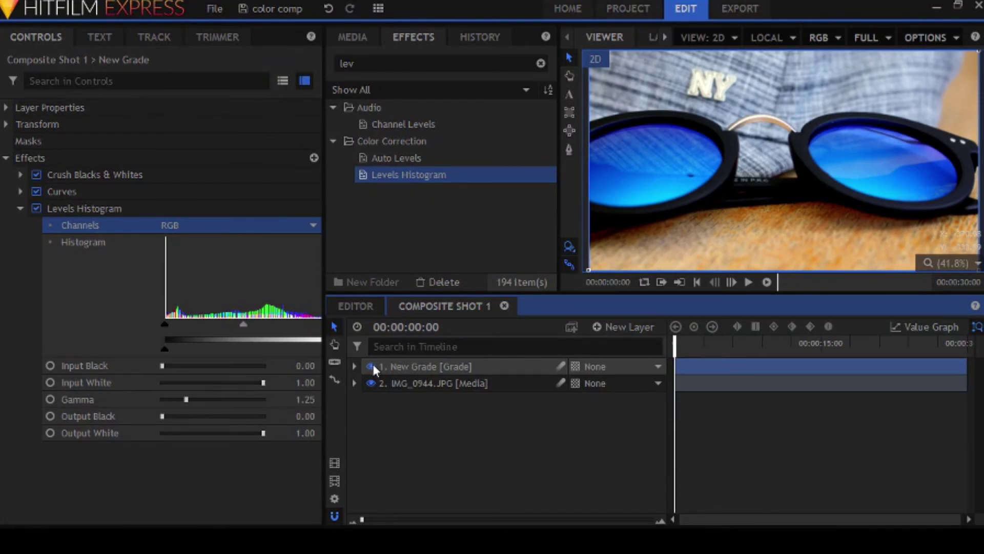
{"action": "left_click", "coordinate": [20, 208]}
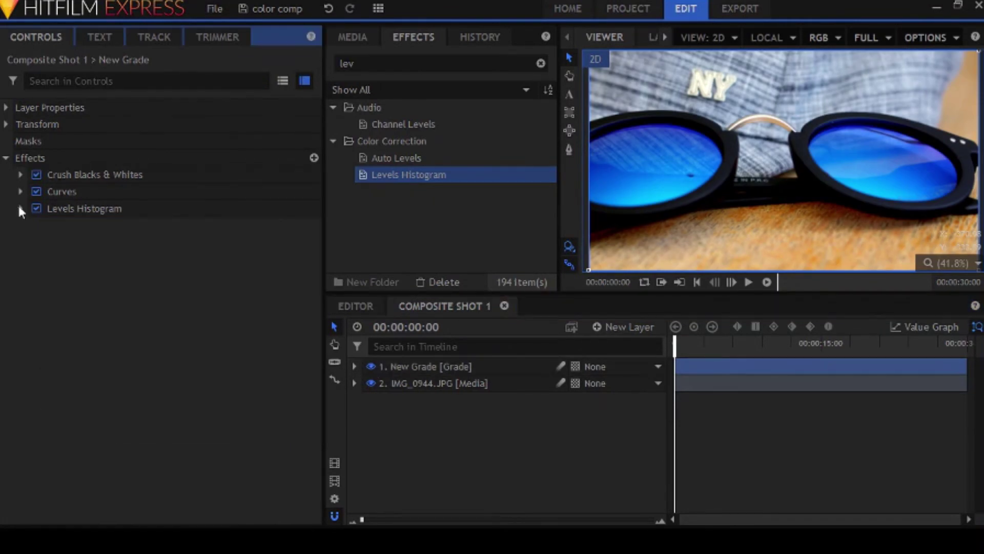